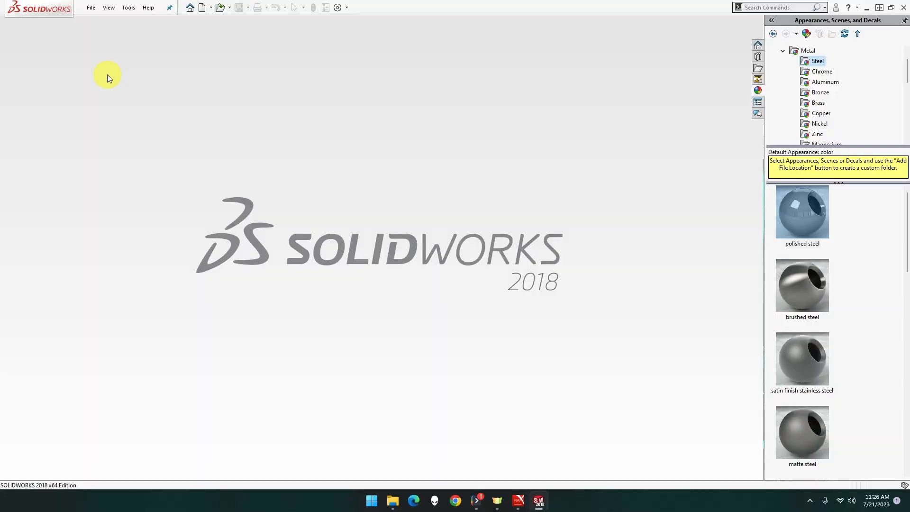
Create a new part document for the 3-40F Boiler Feed Clack-Bypass Plug Screw.
left_click(92, 8)
left_click(99, 22)
double_click(283, 175)
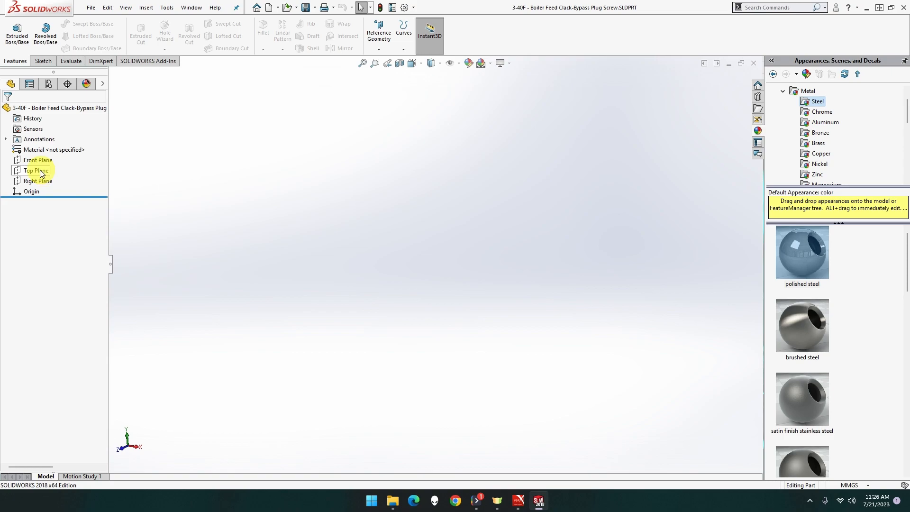
Start a sketch on the Top Plane and draw a circle centred on the origin with a radius of about 68 mm.
left_click(40, 171)
left_click(50, 155)
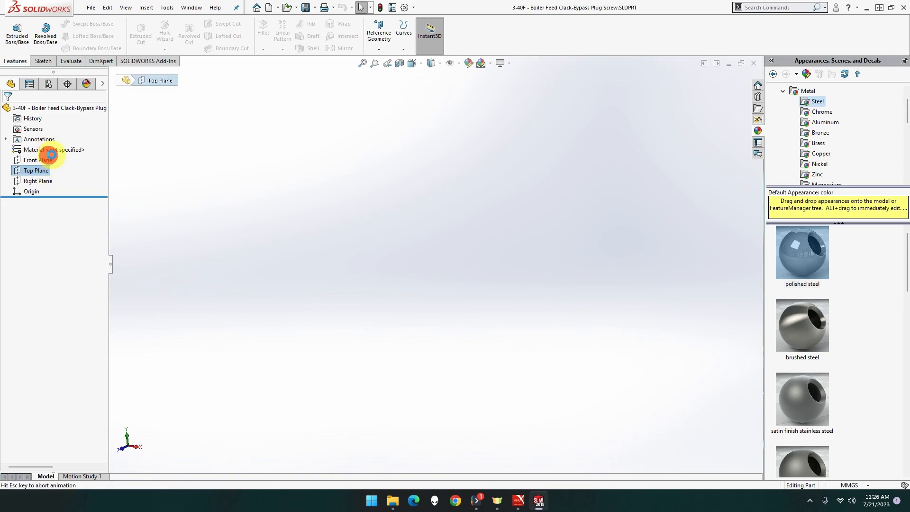
left_click(83, 23)
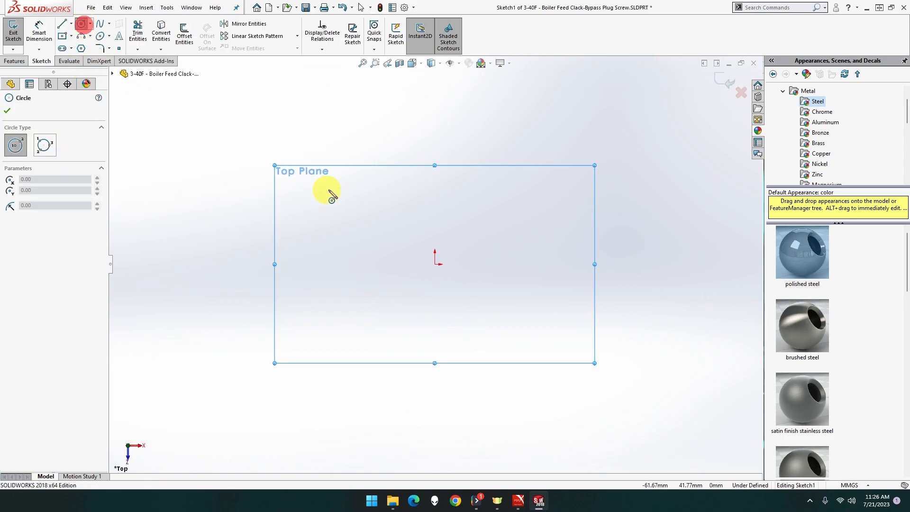
left_click(434, 264)
left_click(533, 193)
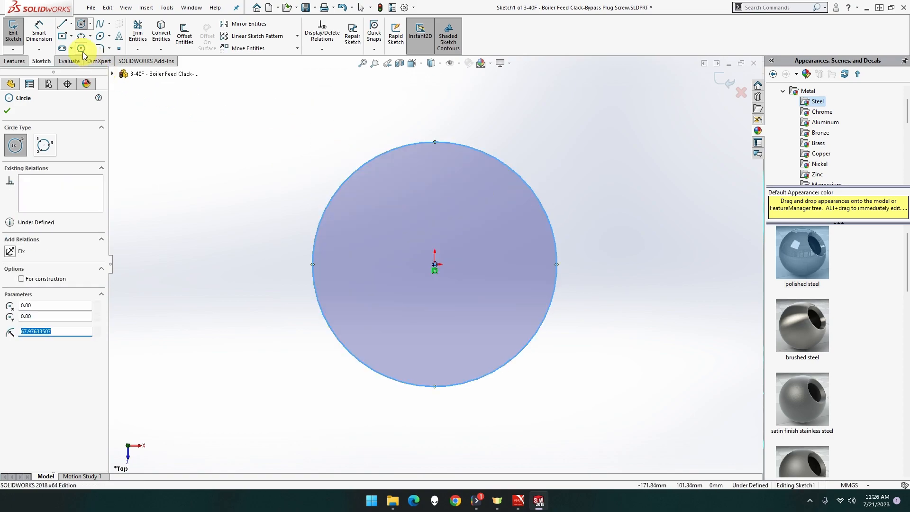
Dimension the circle's diameter to 7 mm.
left_click(46, 42)
left_click(379, 155)
left_click(260, 118)
type("7.00mm")
key("Return")
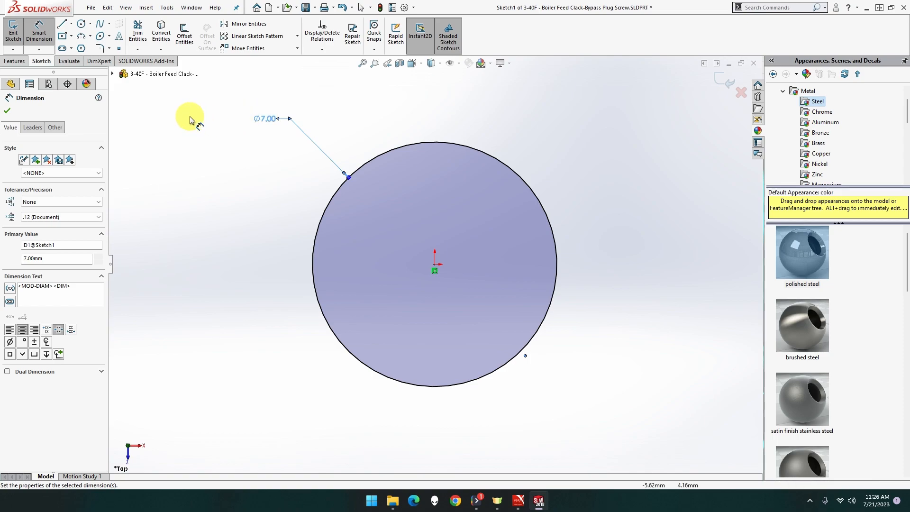
Extrude the 7 mm circle upward as a blind boss 2 mm deep to form the screw head.
left_click(19, 62)
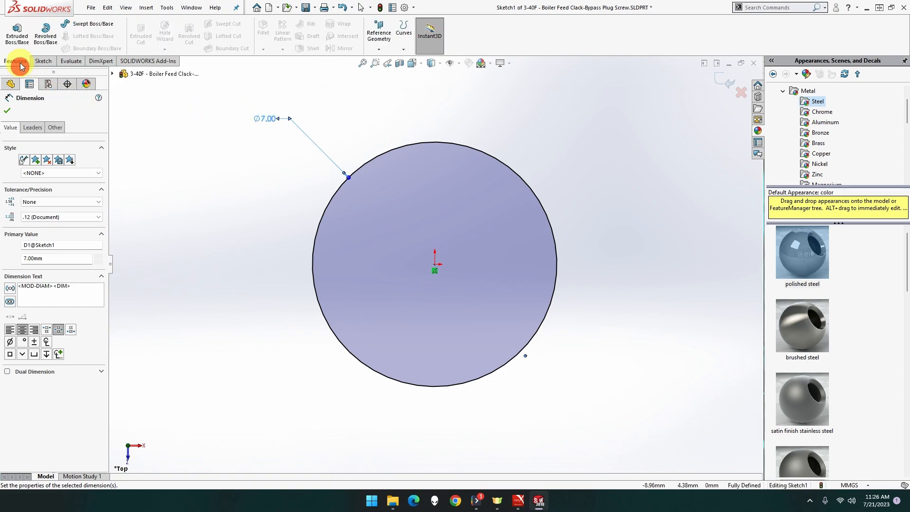
left_click(16, 34)
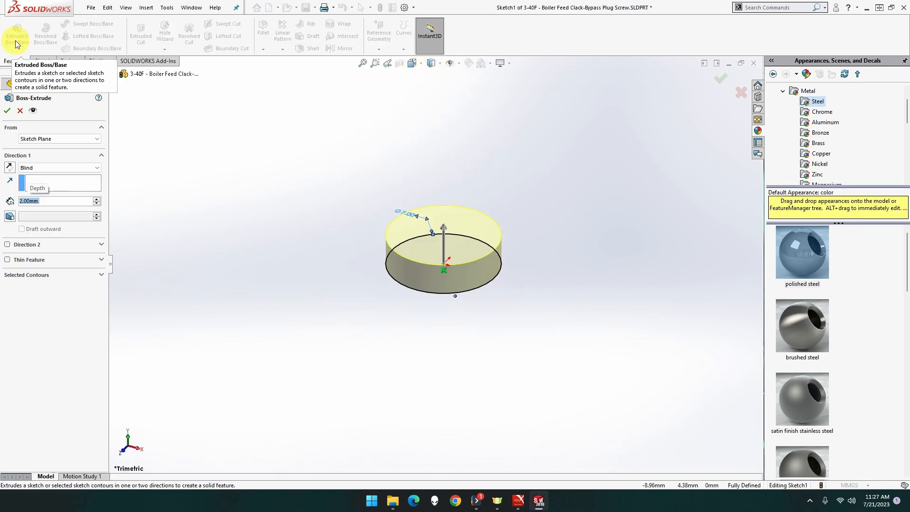
left_click(7, 113)
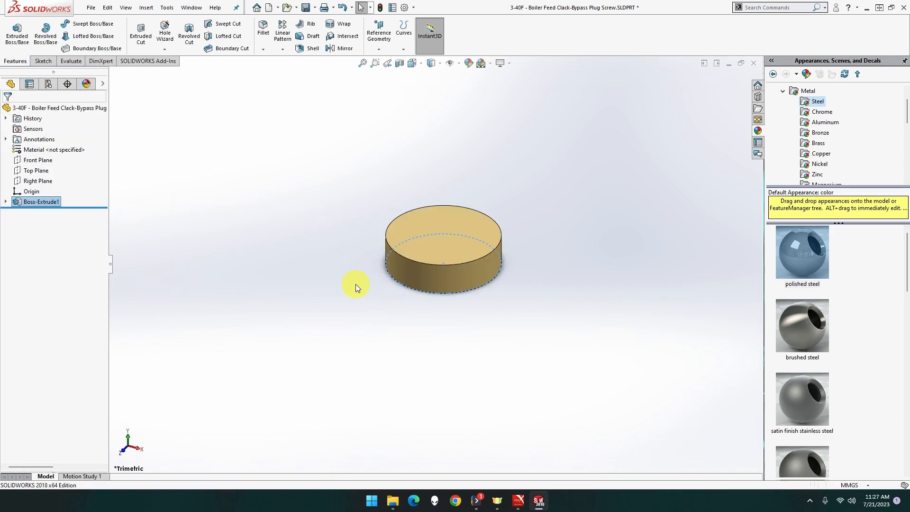
Start a sketch on the head's underside and draw an origin-centred circle about 3.9 mm in diameter.
middle_click_drag(389, 312, 395, 239)
right_click(430, 262)
left_click(455, 250)
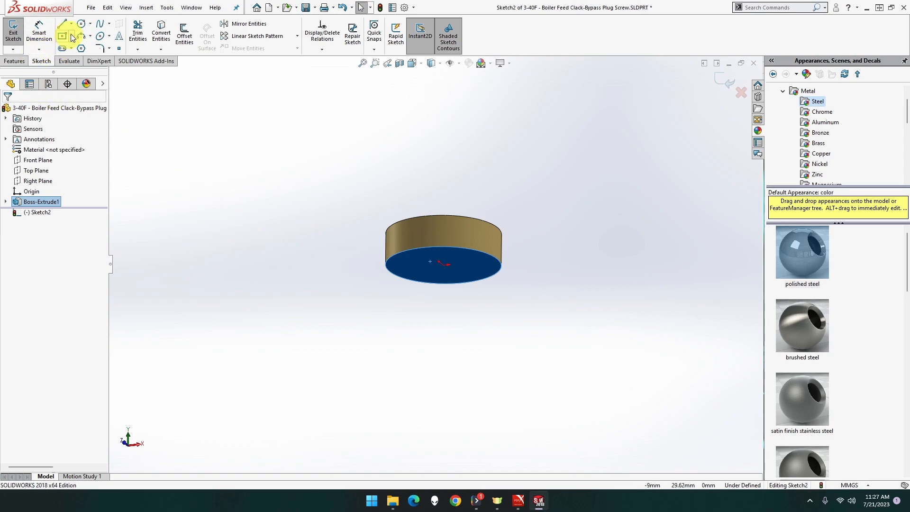
left_click(81, 24)
left_click(444, 264)
left_click(463, 272)
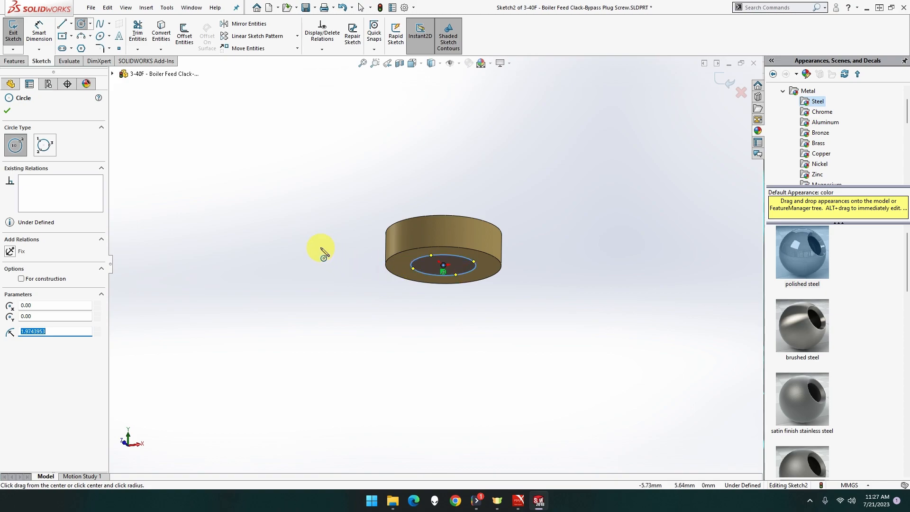
Dimension the underside circle's diameter to 5 mm.
left_click(48, 47)
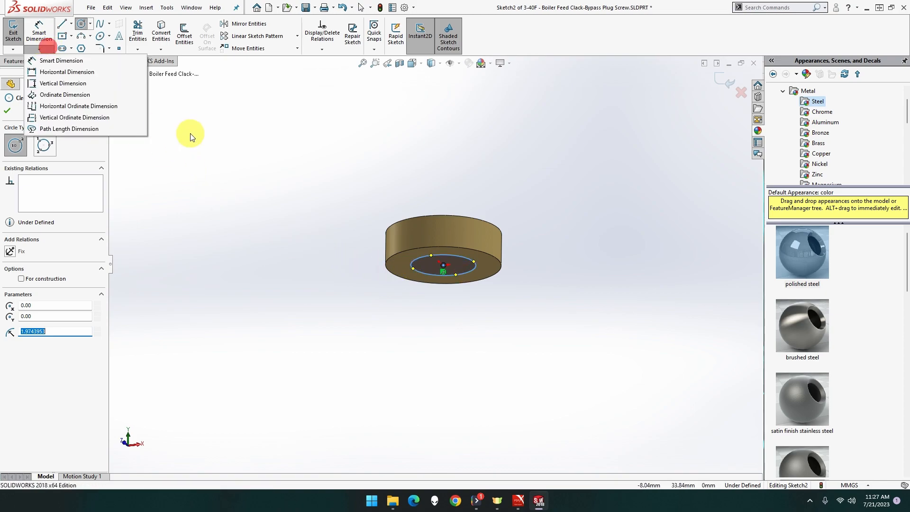
left_click(34, 28)
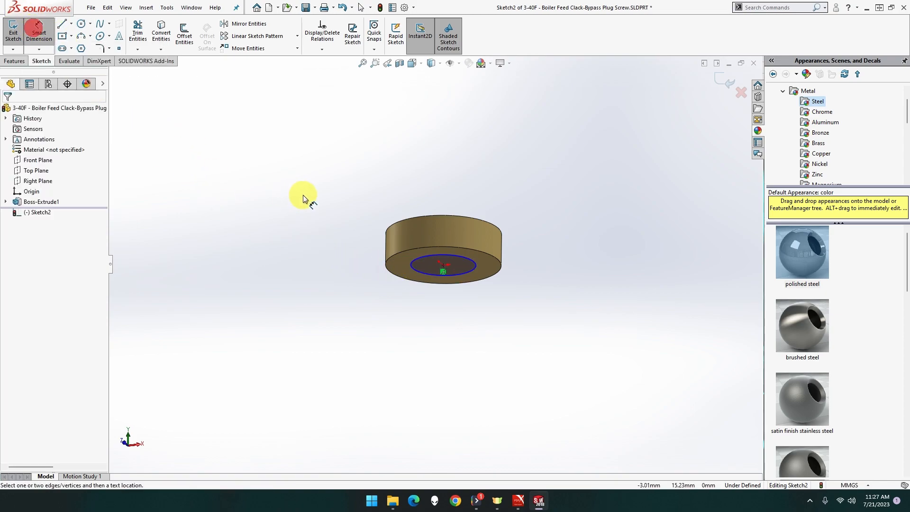
left_click(424, 259)
left_click(330, 206)
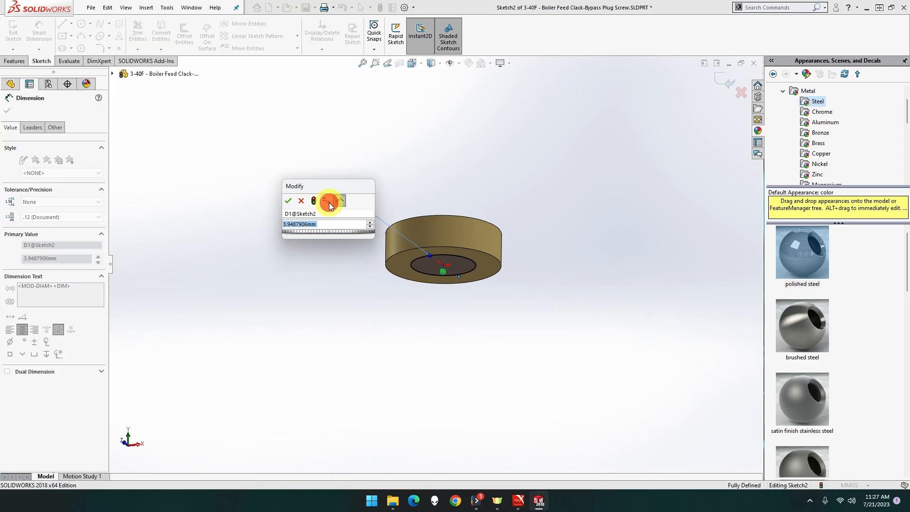
type("5")
key("Return")
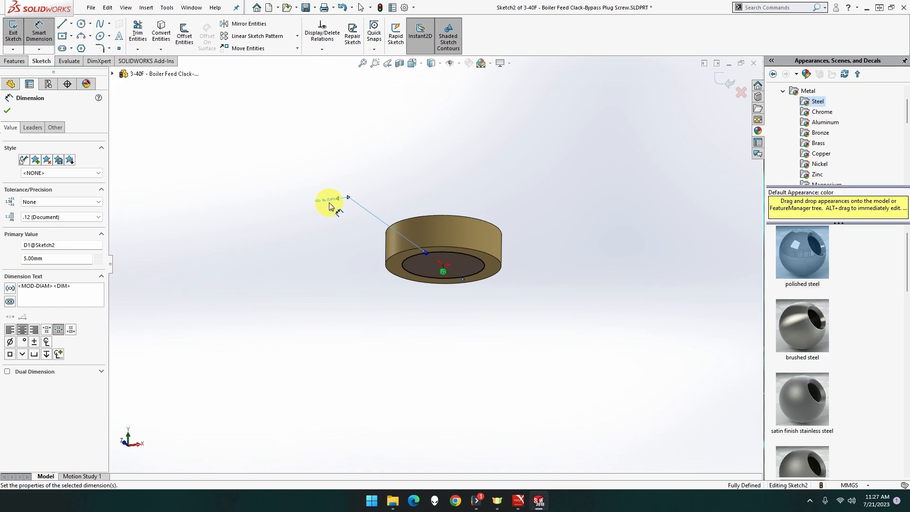
Extrude the 5 mm circle 6 mm downward from the head as a blind boss to form the shank.
left_click(15, 61)
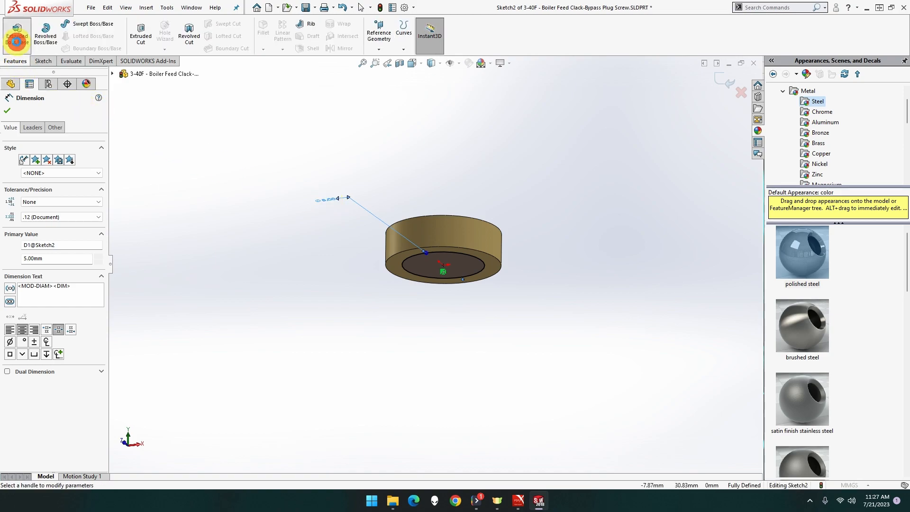
left_click(17, 42)
type("6")
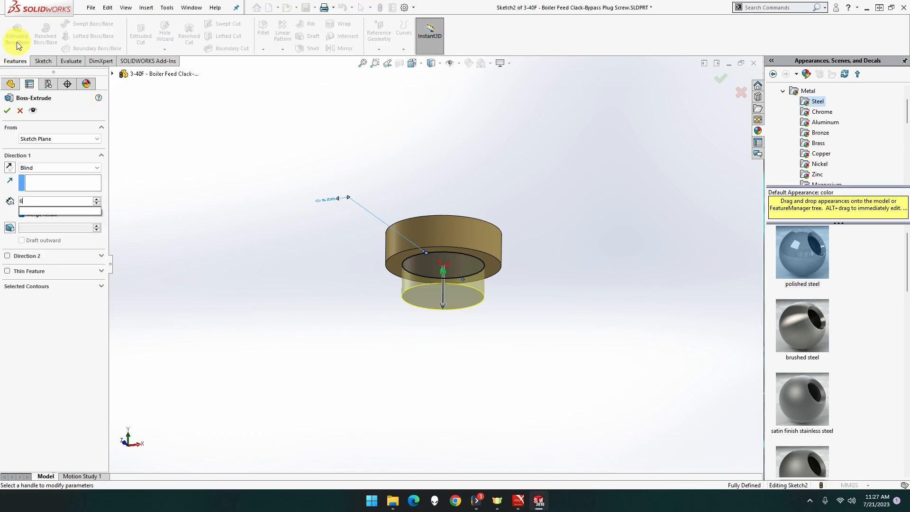
key("Return")
left_click(7, 111)
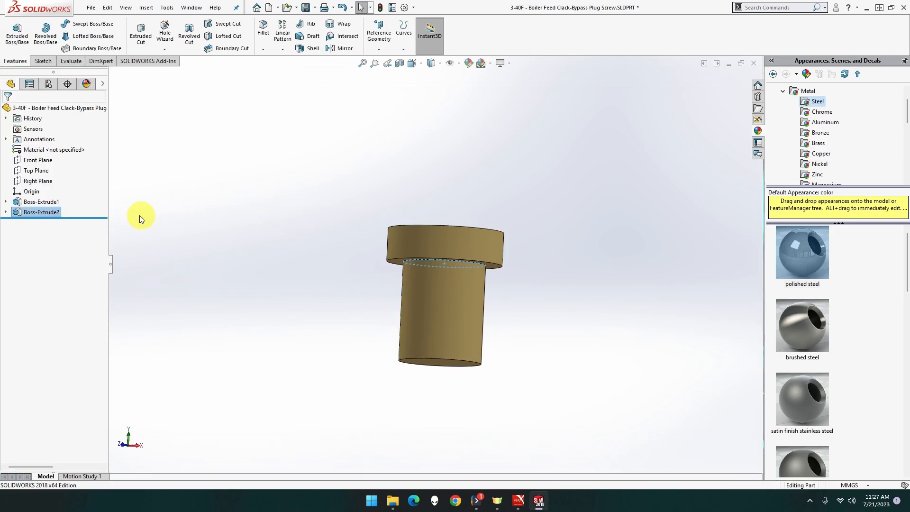
Start a sketch on the Front Plane, viewed face-on, and draw a vertical centerline from the origin to the head's top edge.
right_click(38, 159)
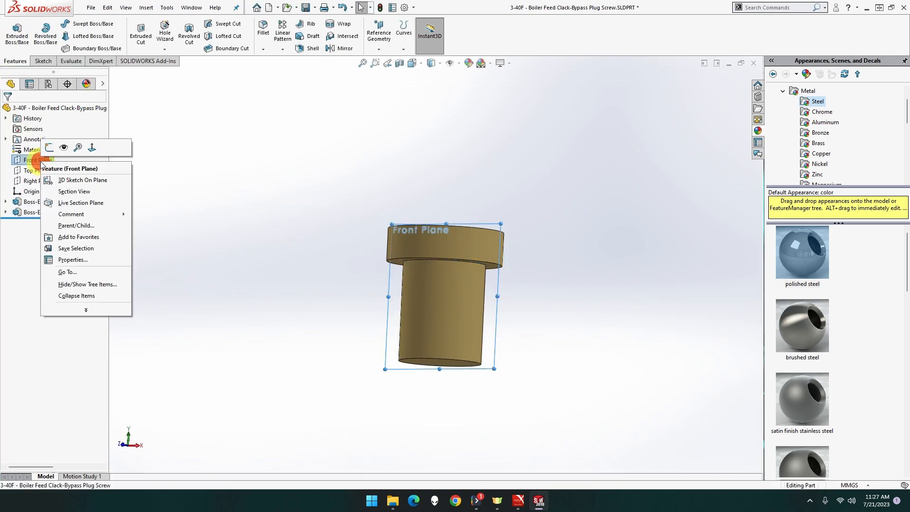
left_click(92, 150)
right_click(39, 158)
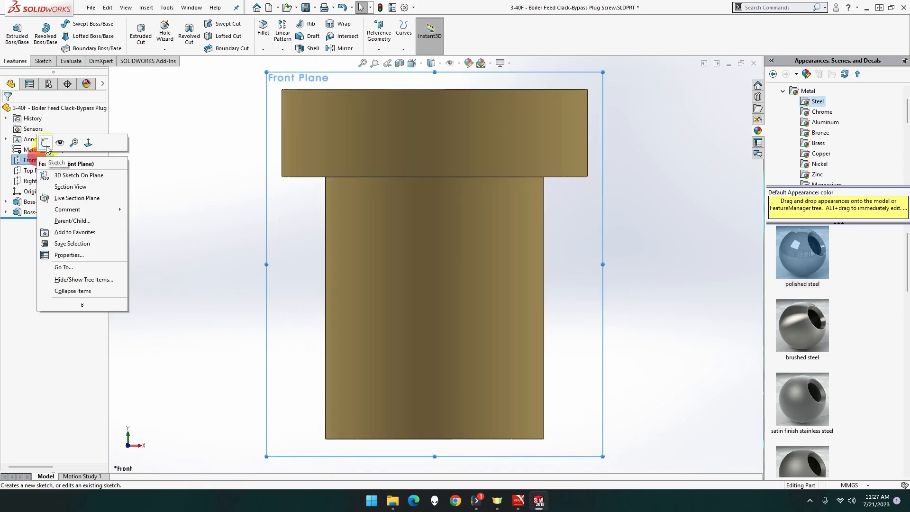
left_click(47, 145)
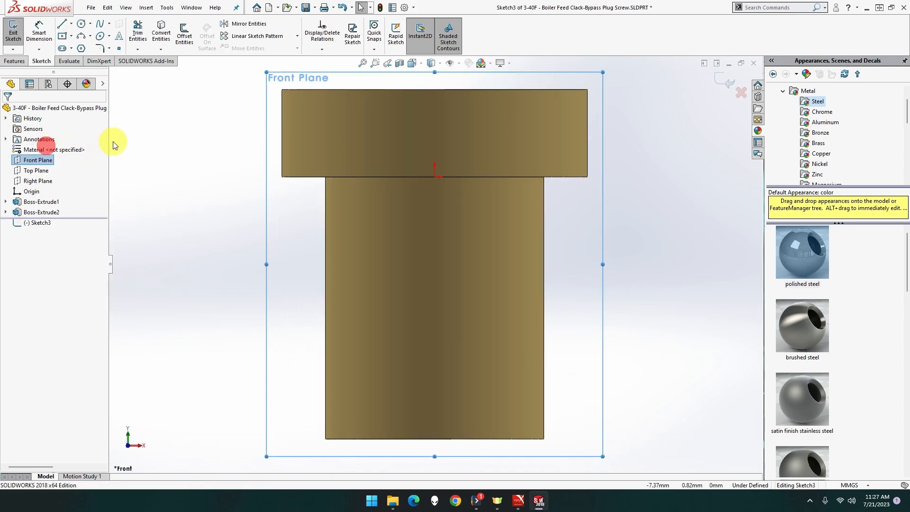
left_click(72, 25)
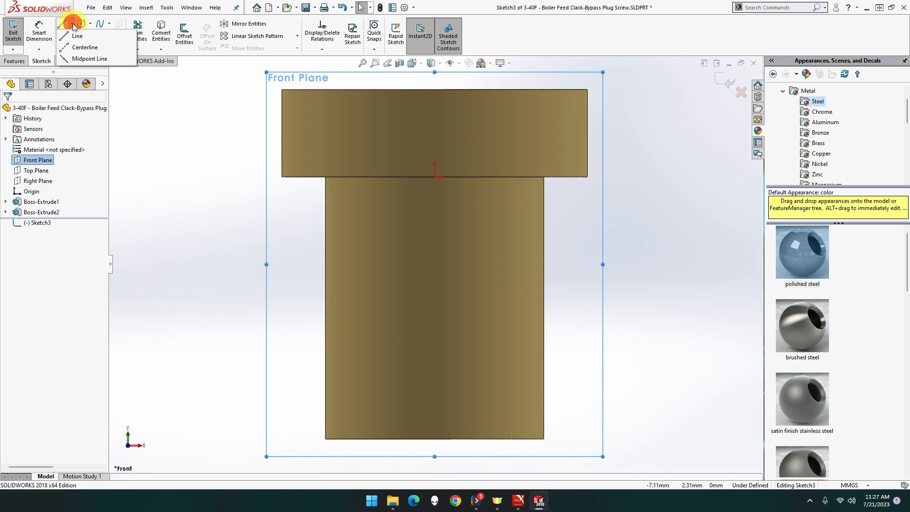
left_click(76, 48)
left_click(435, 177)
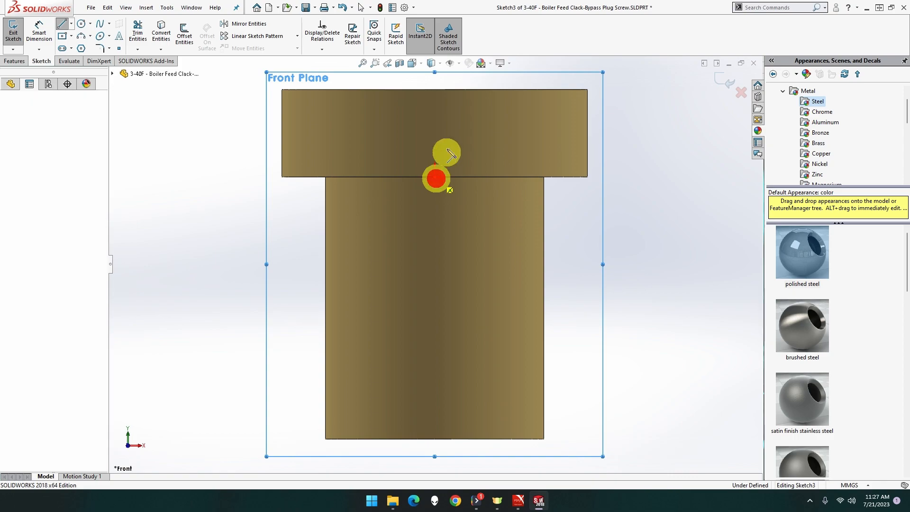
left_click(435, 89)
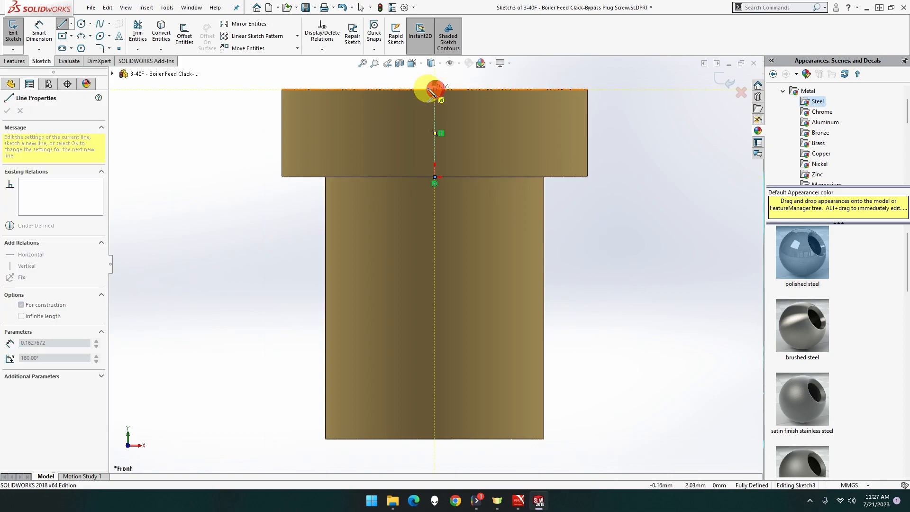
Draw a closed rectangular slot profile with lines at the head's top edge, about 1.3 mm wide and spanning the centerline.
left_click(71, 25)
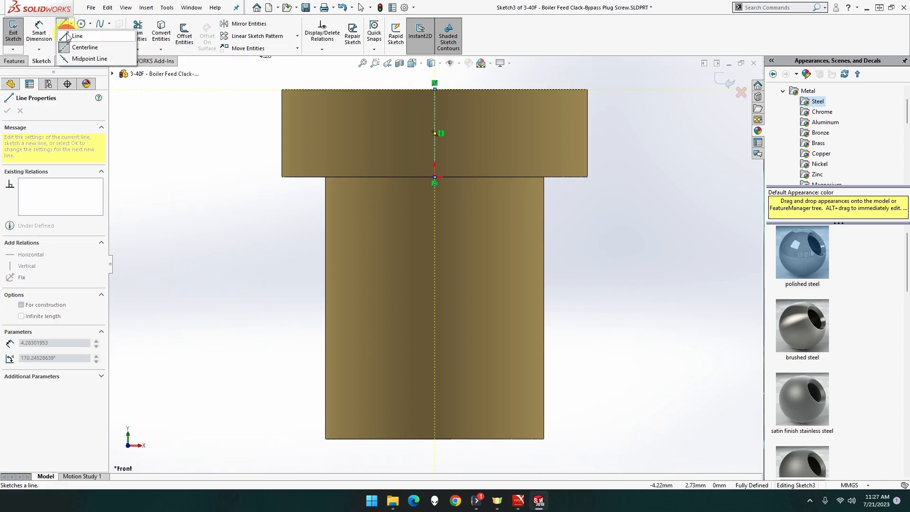
left_click(72, 35)
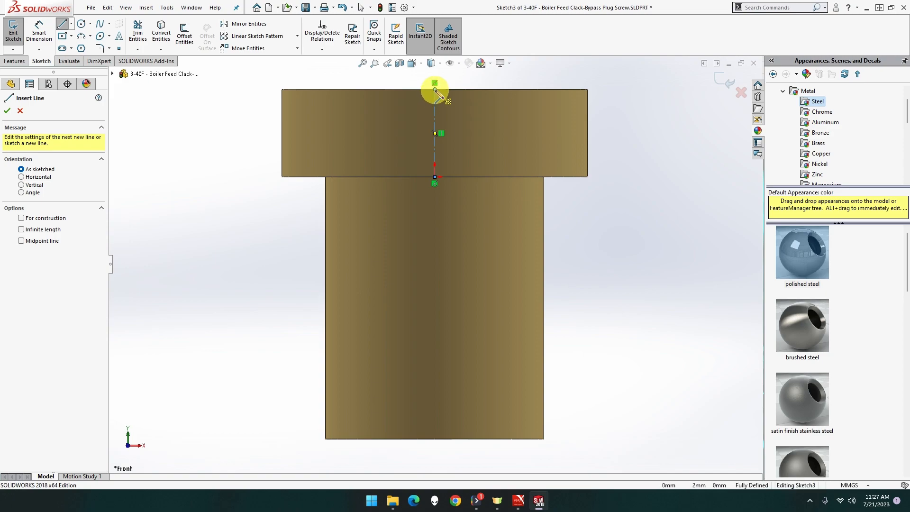
left_click(411, 89)
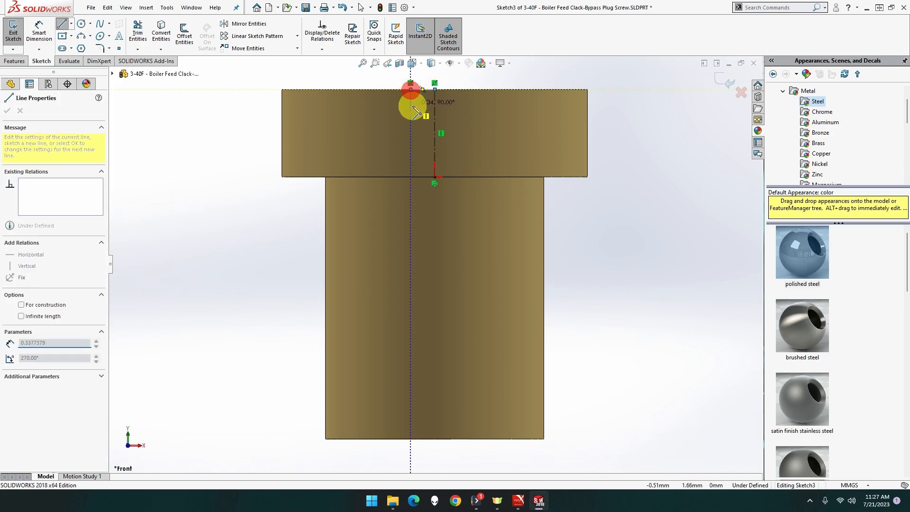
left_click(411, 116)
left_click(466, 116)
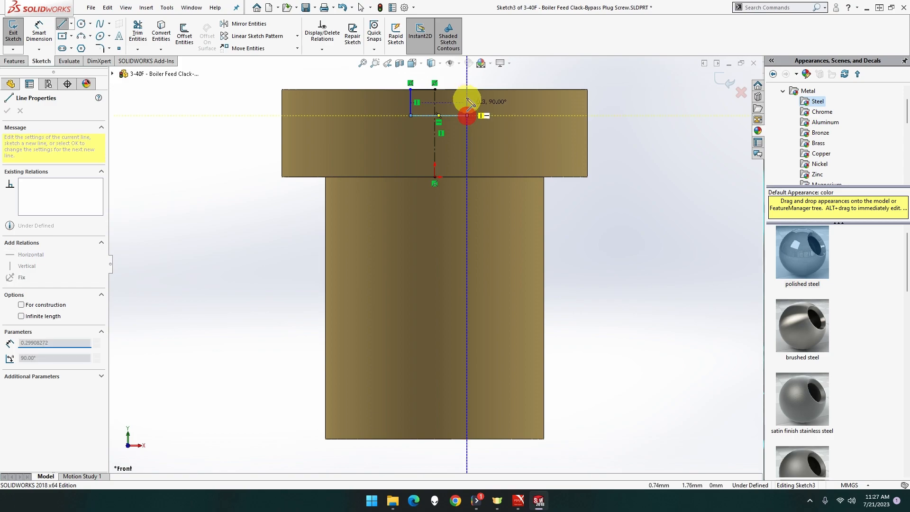
left_click(467, 89)
left_click(434, 89)
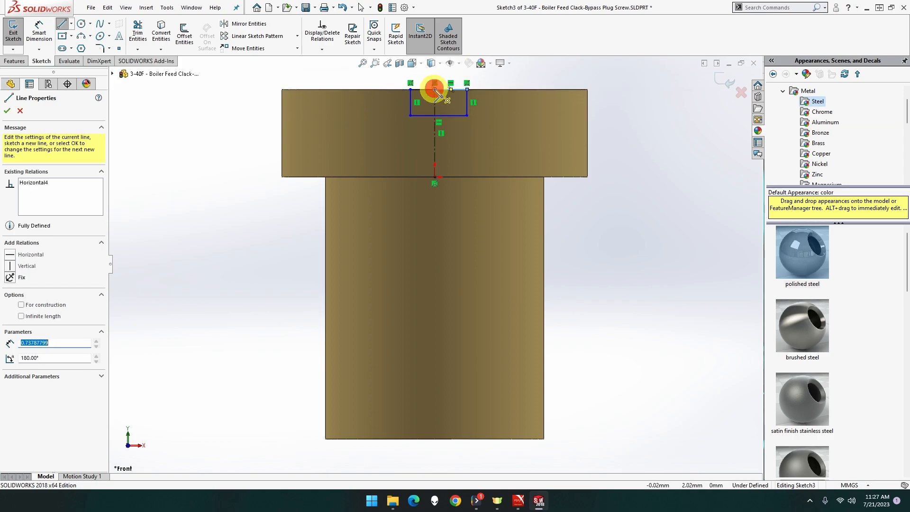
key("Escape")
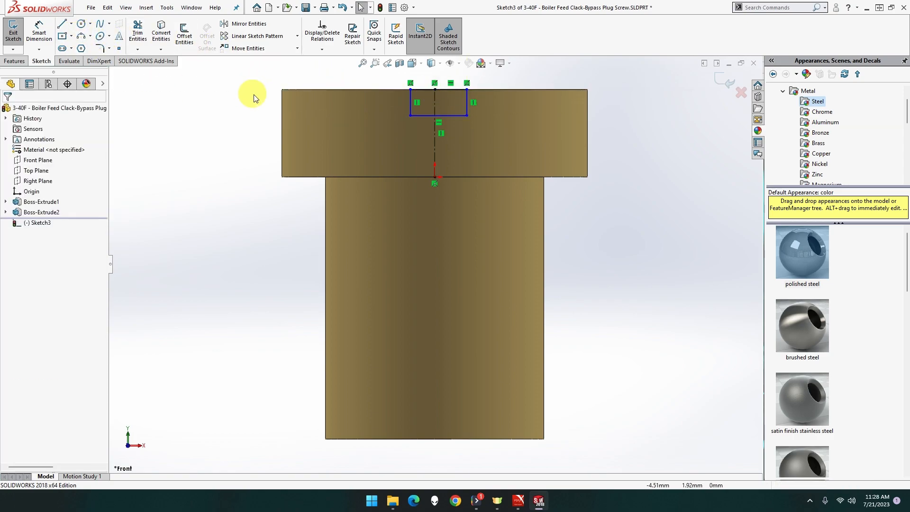
Dimension the slot profile's top edge to extend 1 mm on each side of the centerline.
left_click(38, 37)
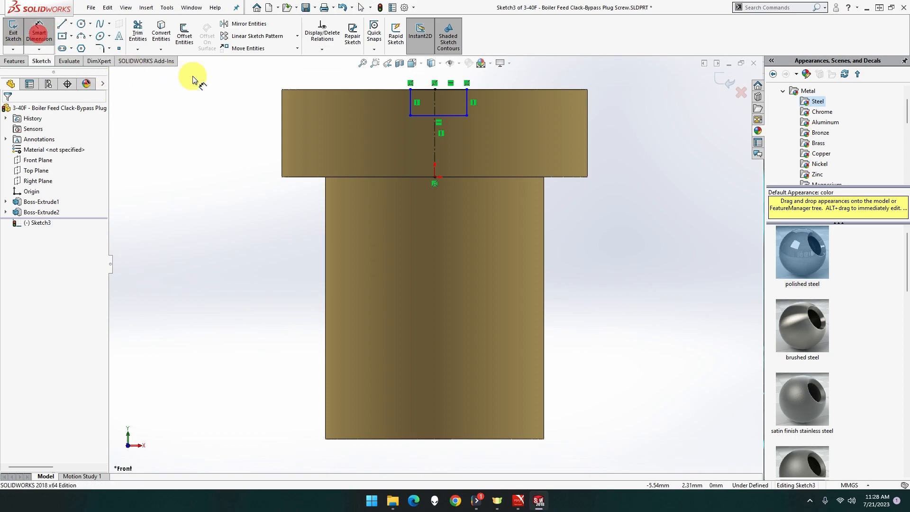
left_click(410, 90)
left_click(434, 99)
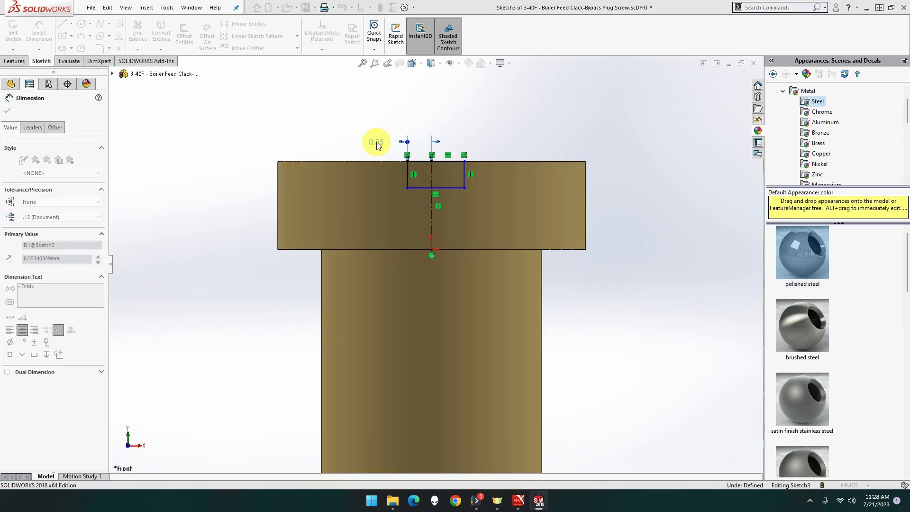
left_click(332, 141)
left_click(442, 162)
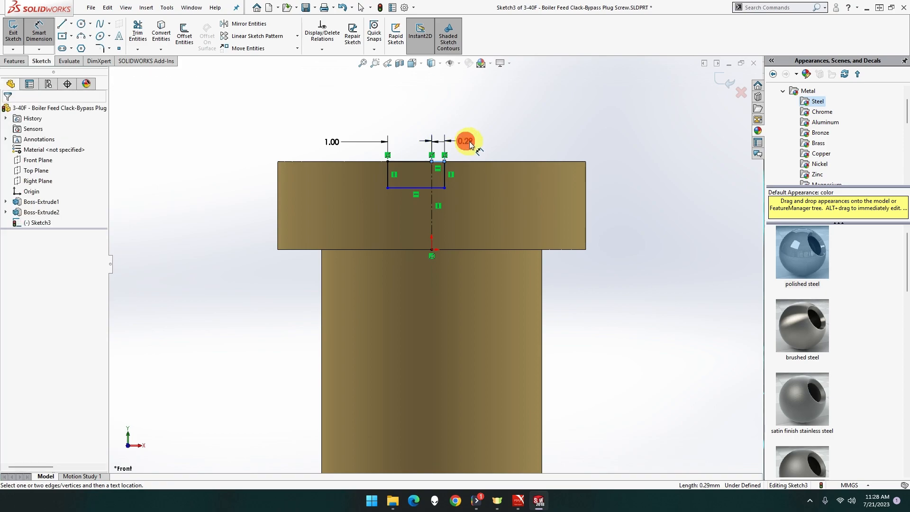
left_click(473, 143)
type("1")
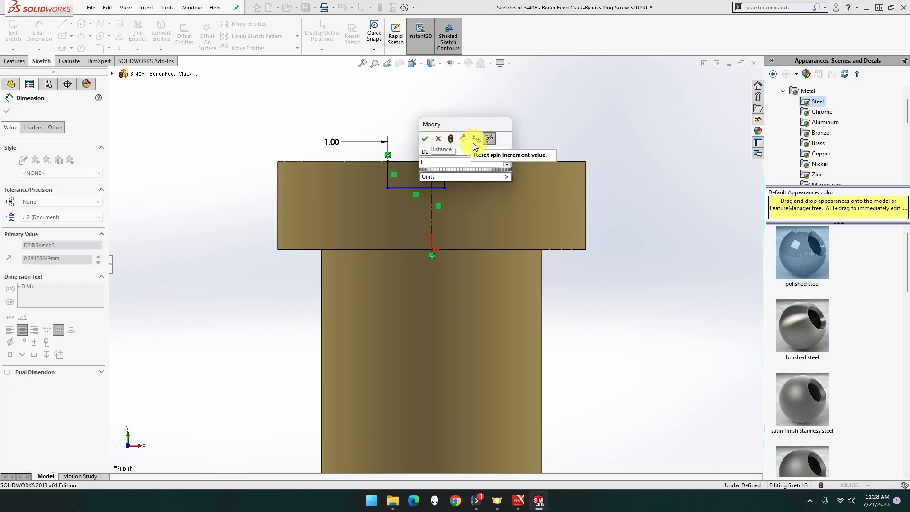
key("Return")
Add a driven width dimension to the slot profile's bottom line, placed below the head.
left_click(456, 189)
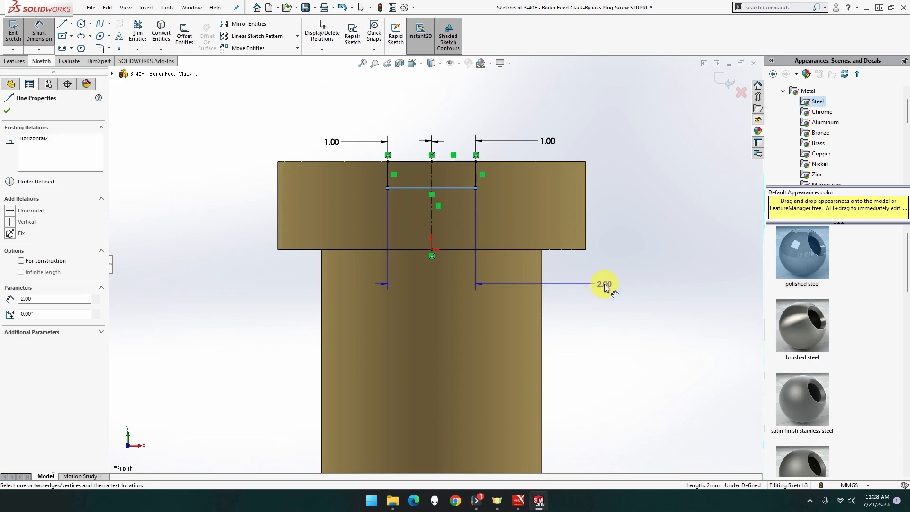
left_click(605, 283)
left_click(503, 246)
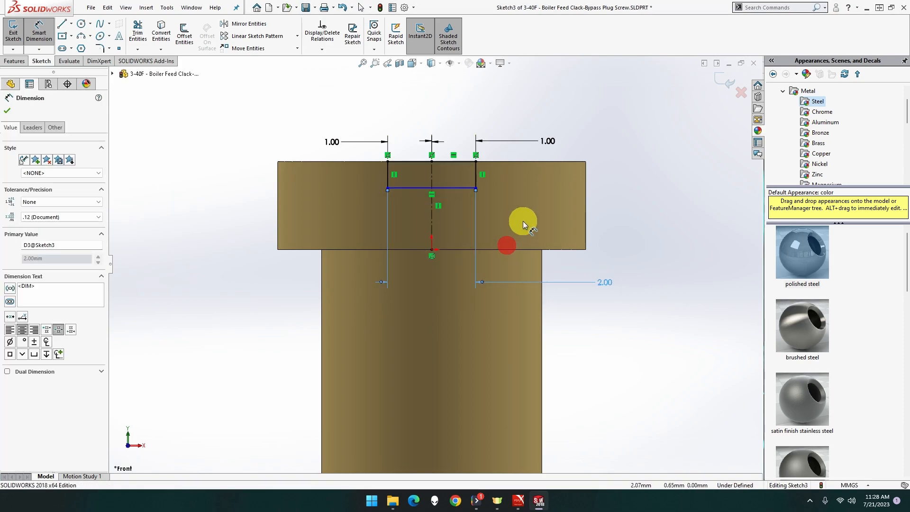
Dimension the slot profile's depth below the head's top edge as 1 mm.
left_click(479, 184)
left_click(635, 178)
type("1")
key("Return")
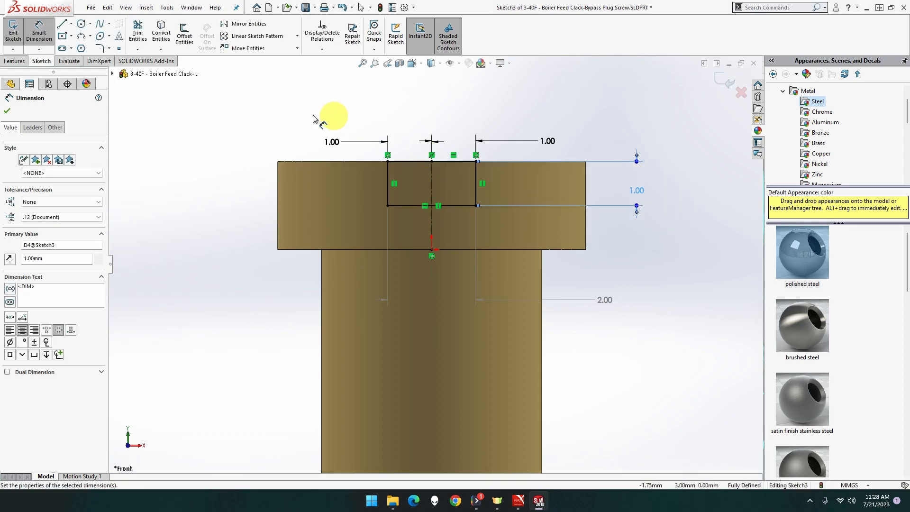
Cut-extrude the slot profile Through All in both directions across the screw head.
left_click(15, 61)
mouse_move(197, 132)
middle_mouse_down()
mouse_move(254, 168)
mouse_move(177, 124)
middle_mouse_up()
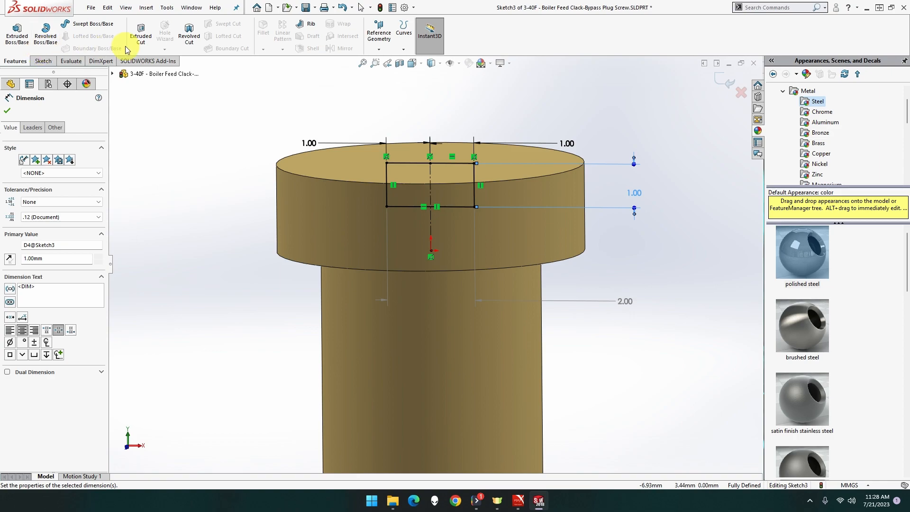
left_click(141, 32)
left_click(62, 166)
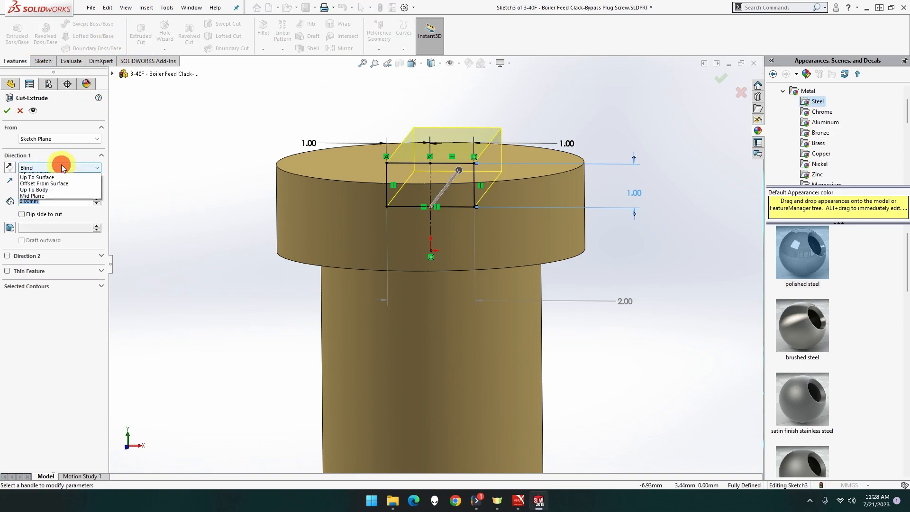
left_click(62, 182)
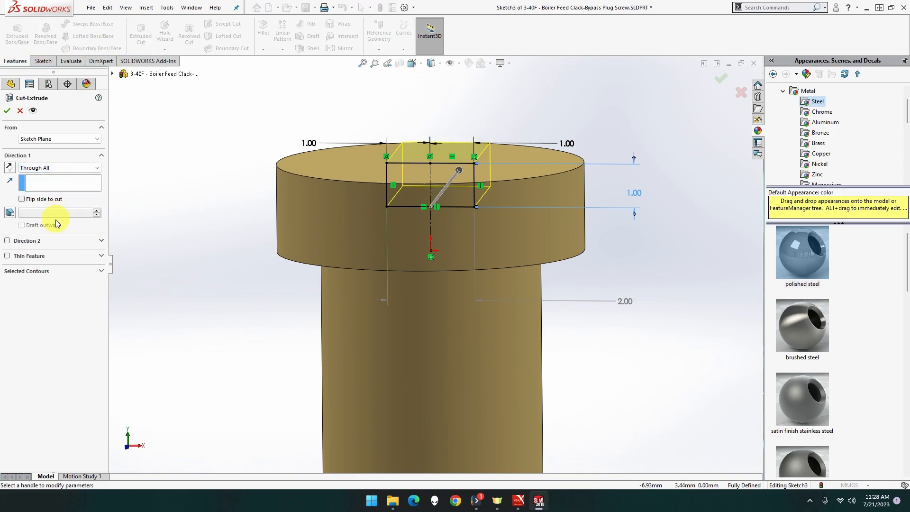
left_click(38, 242)
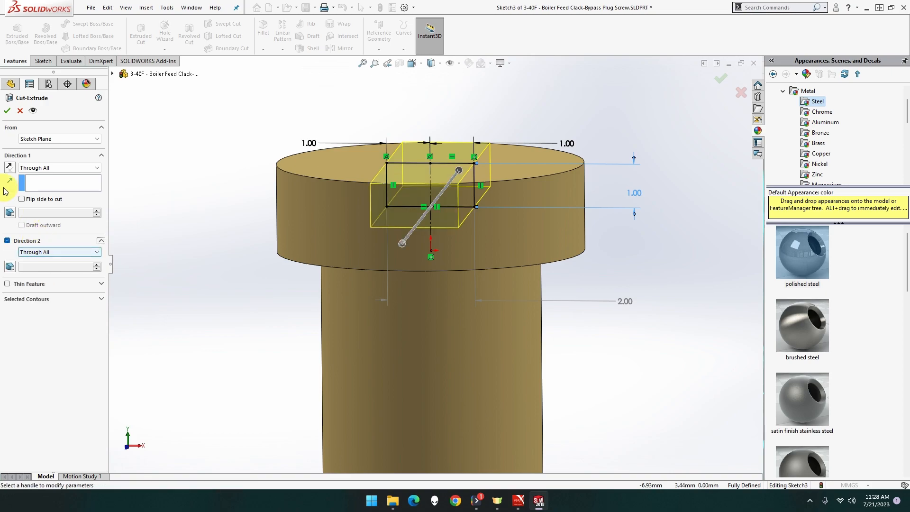
left_click(9, 112)
Create a reference plane offset 2 mm outward from the shank's end face.
middle_click_drag(178, 158, 192, 180)
scroll(194, 204, "up", 4)
middle_click_drag(220, 243, 230, 184)
middle_click_drag(246, 284, 259, 242)
scroll(357, 299, "up", 6)
scroll(389, 312, "down", 6)
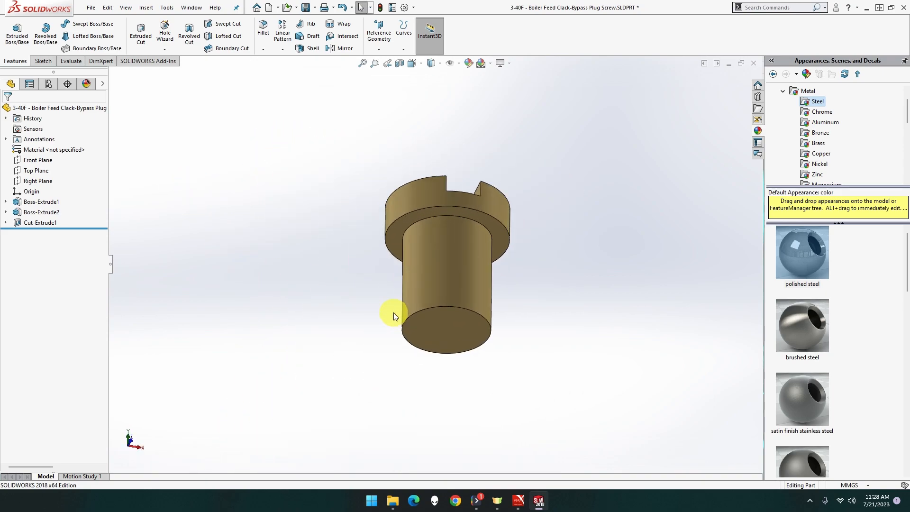
left_click(444, 320)
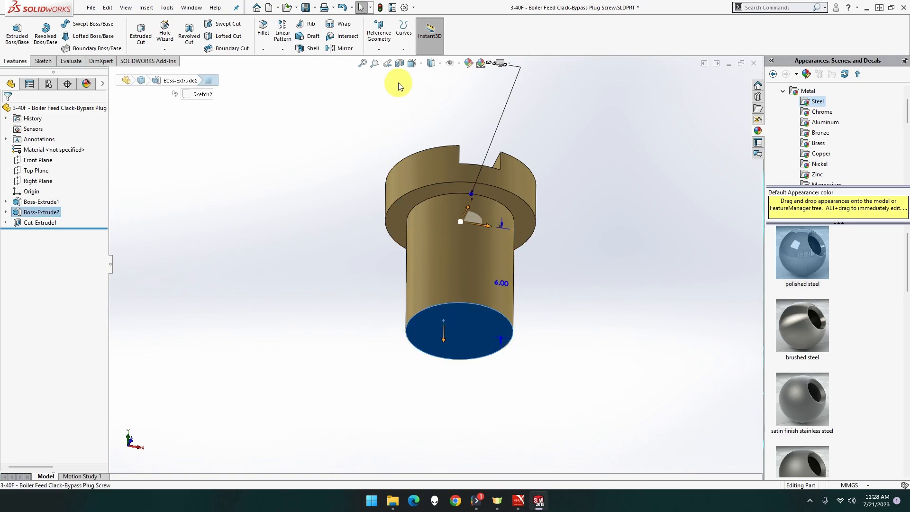
left_click(379, 55)
left_click(380, 65)
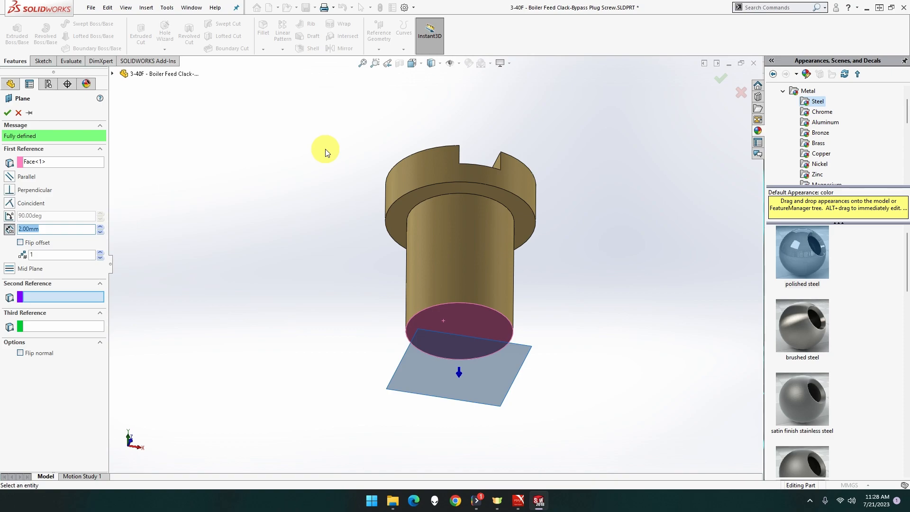
key("Return")
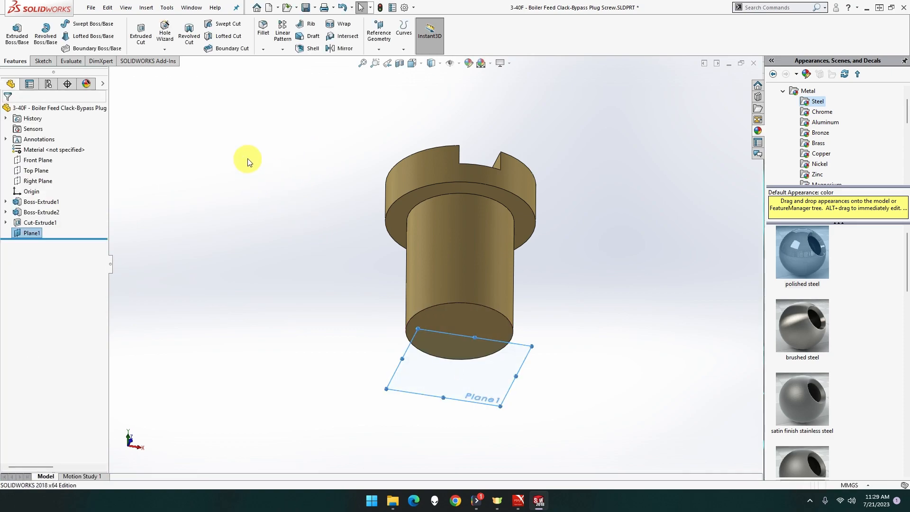
Start a Thread on the shank's free-end edge, starting at the offset plane and ending at the edge where the shank meets the head.
left_click(165, 50)
left_click(175, 85)
scroll(466, 302, "down", 2)
left_click(466, 303)
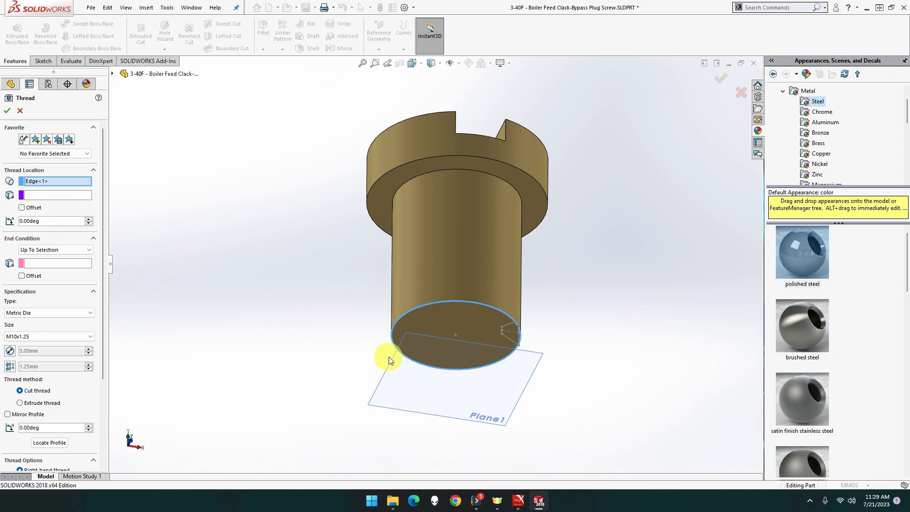
left_click(61, 192)
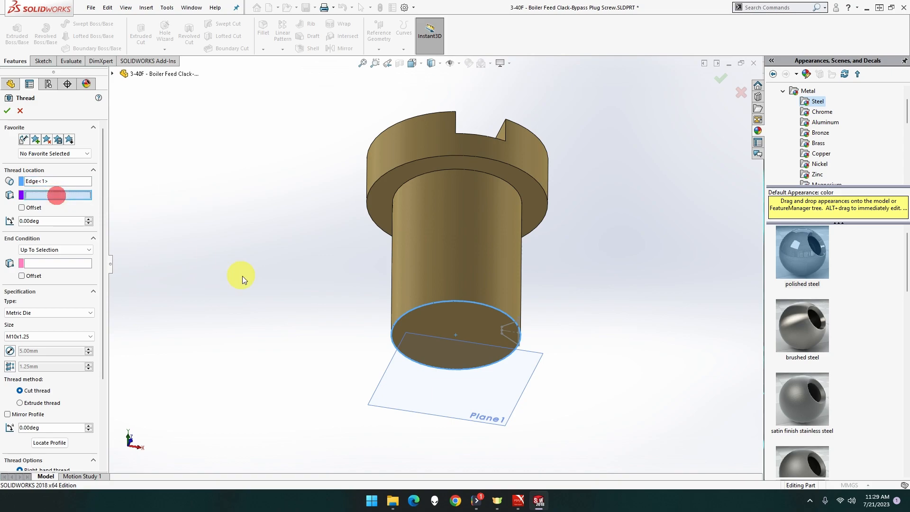
left_click(390, 370)
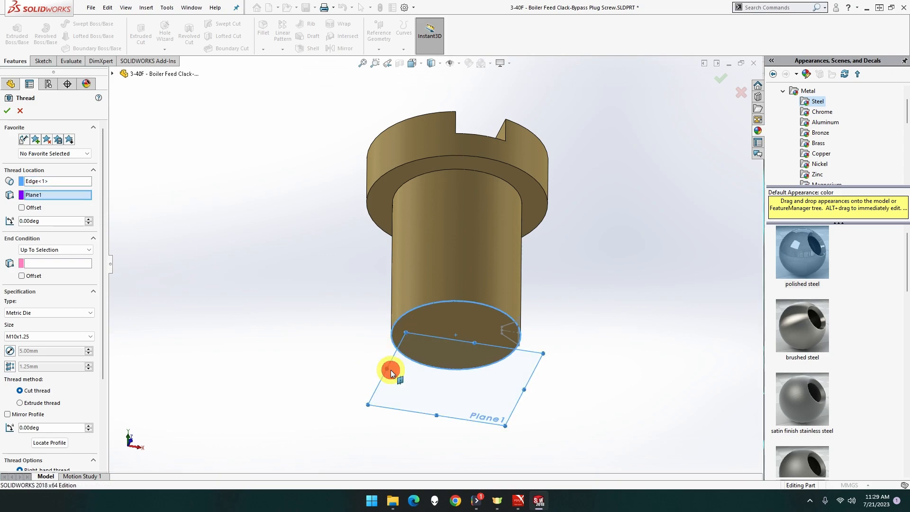
left_click(68, 263)
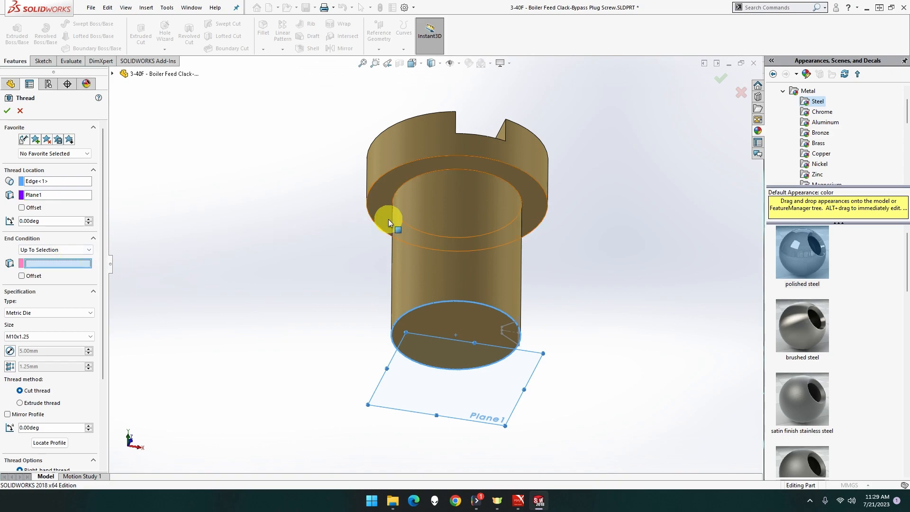
left_click(422, 175)
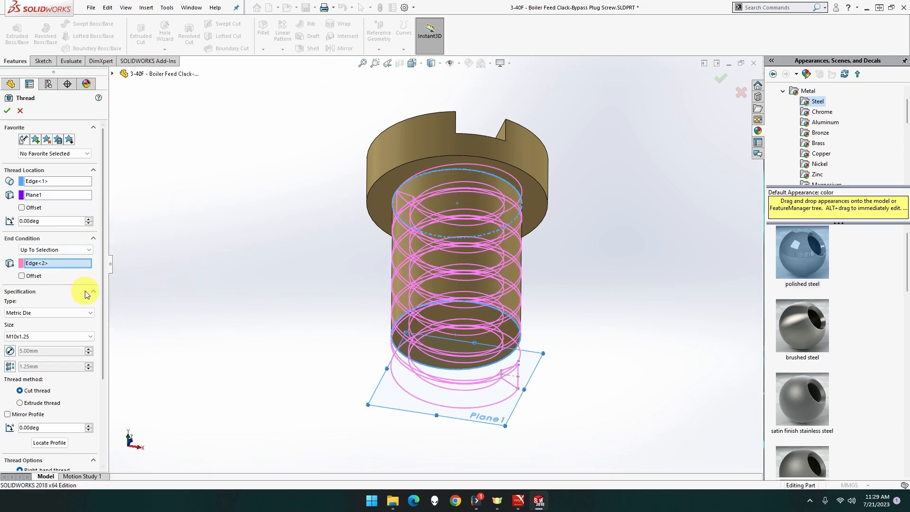
Set the Metric Die thread size to M5x0.8.
left_click(89, 337)
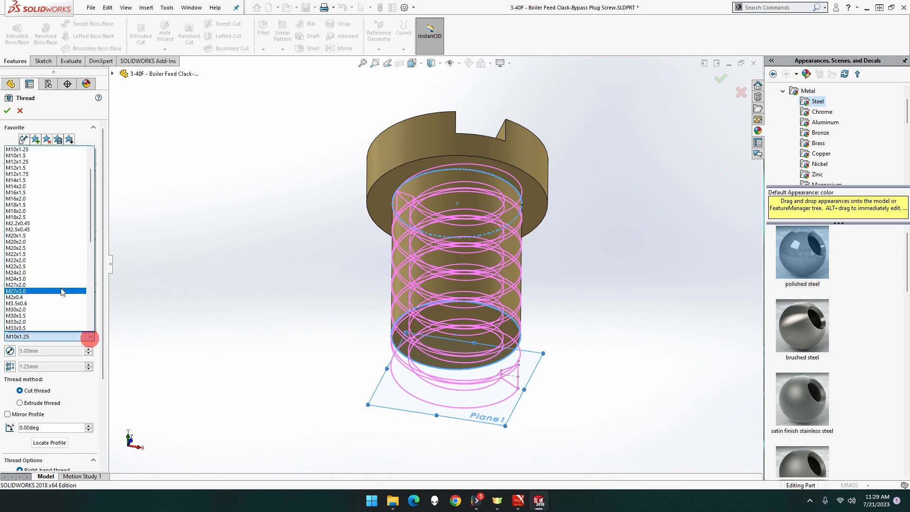
scroll(61, 292, "down", 5)
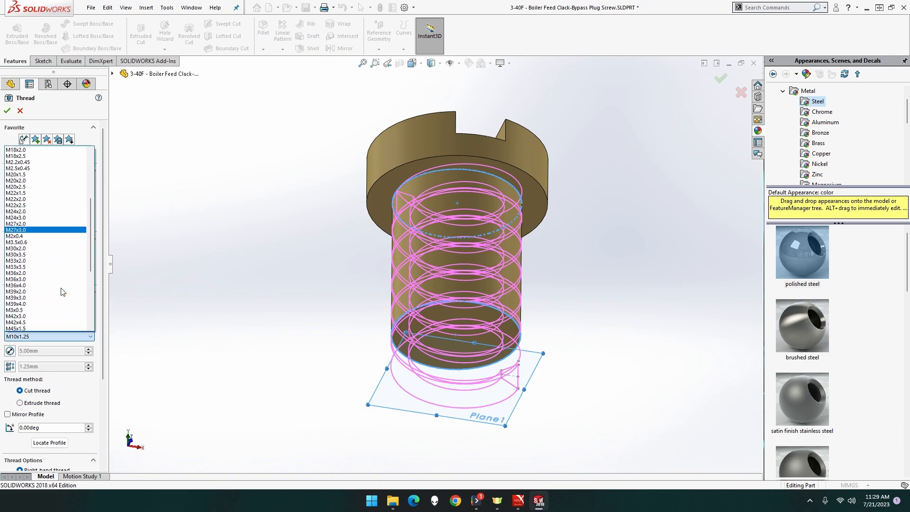
scroll(41, 314, "down", 1)
scroll(42, 314, "down", 1)
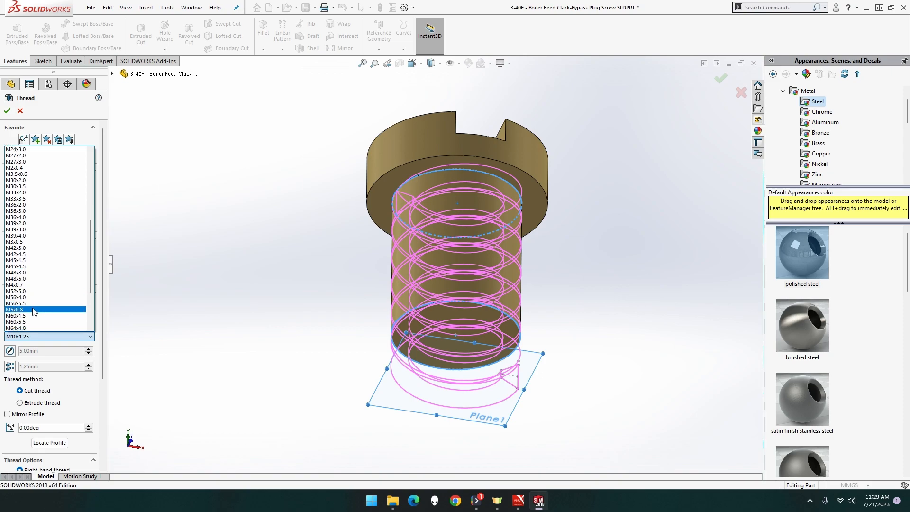
left_click(31, 310)
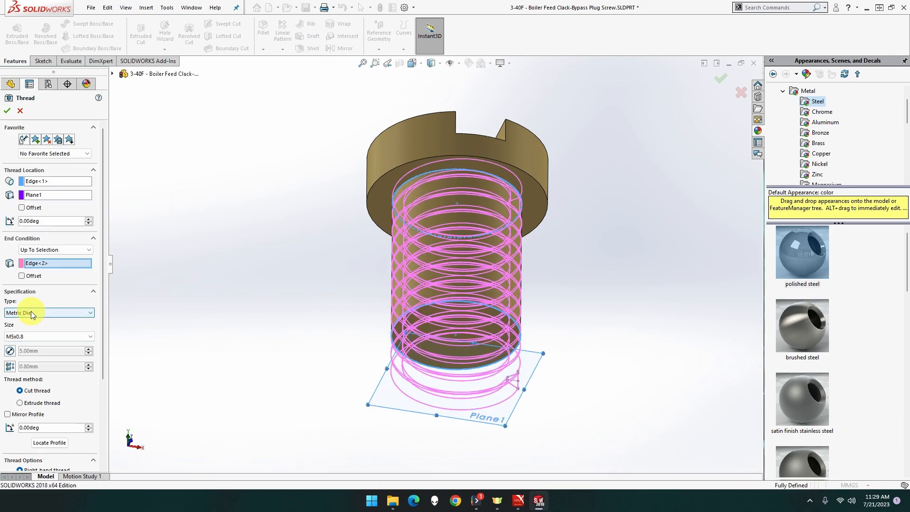
Trim the cut thread with its start face and end face, and finish the Thread feature.
scroll(71, 396, "down", 5)
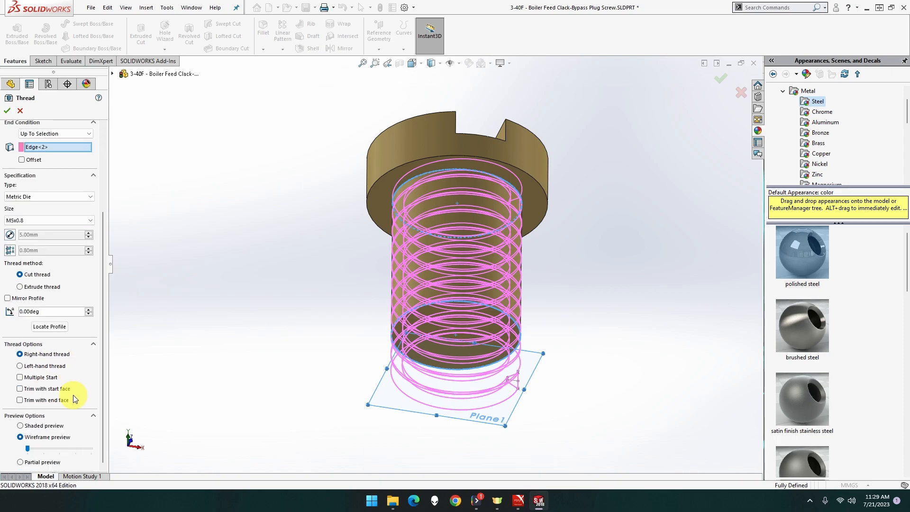
left_click(74, 397)
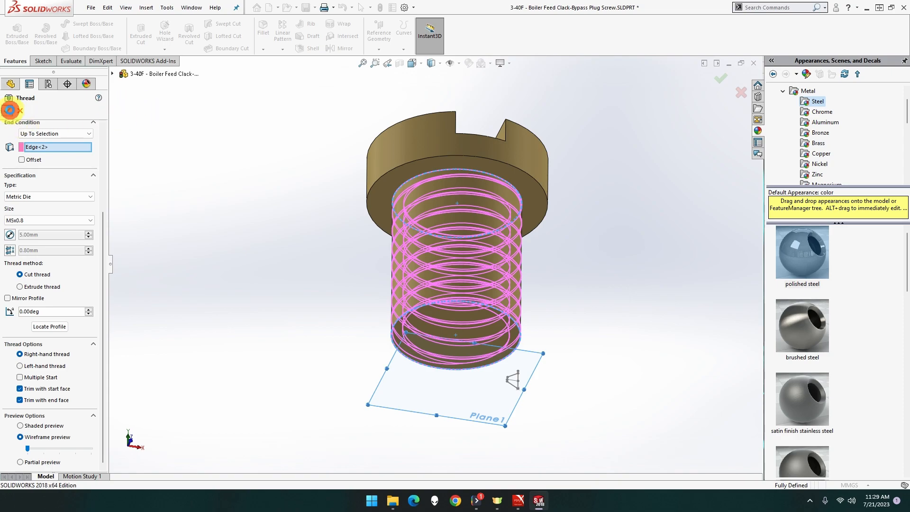
left_click(7, 111)
Hide the reference plane below the threaded shank and fit the whole screw in view.
middle_click_drag(270, 203, 215, 253)
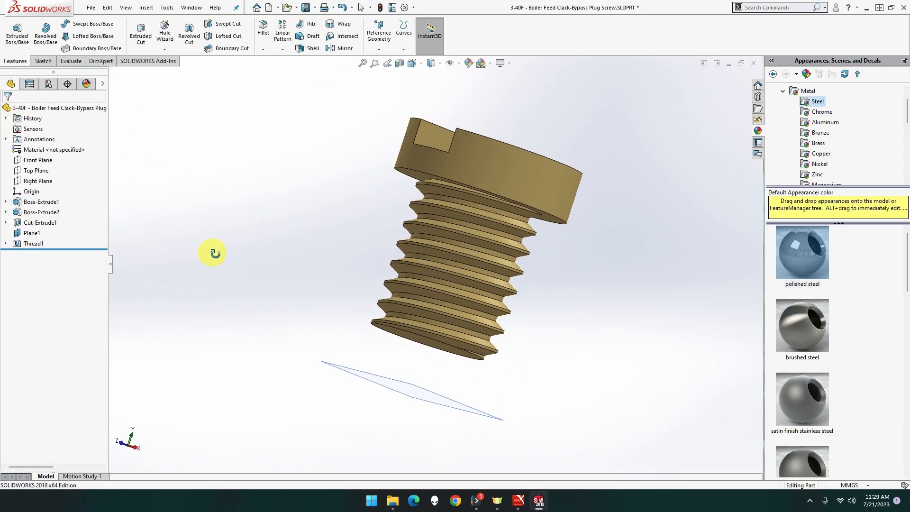
right_click(403, 384)
left_click(433, 362)
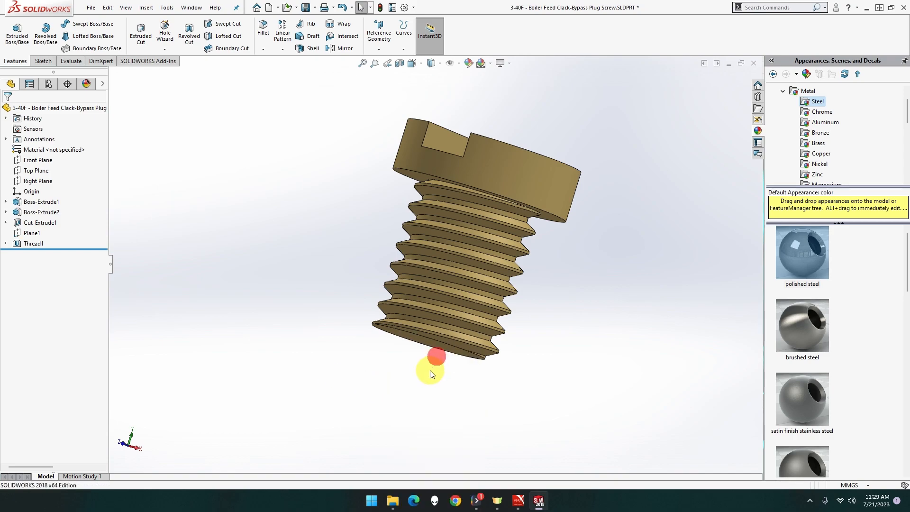
left_click(363, 63)
middle_click_drag(364, 151, 478, 242)
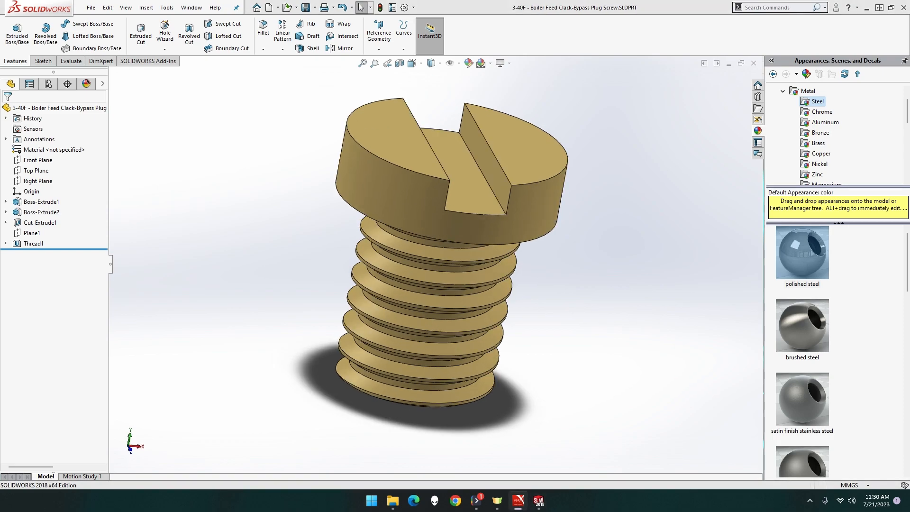